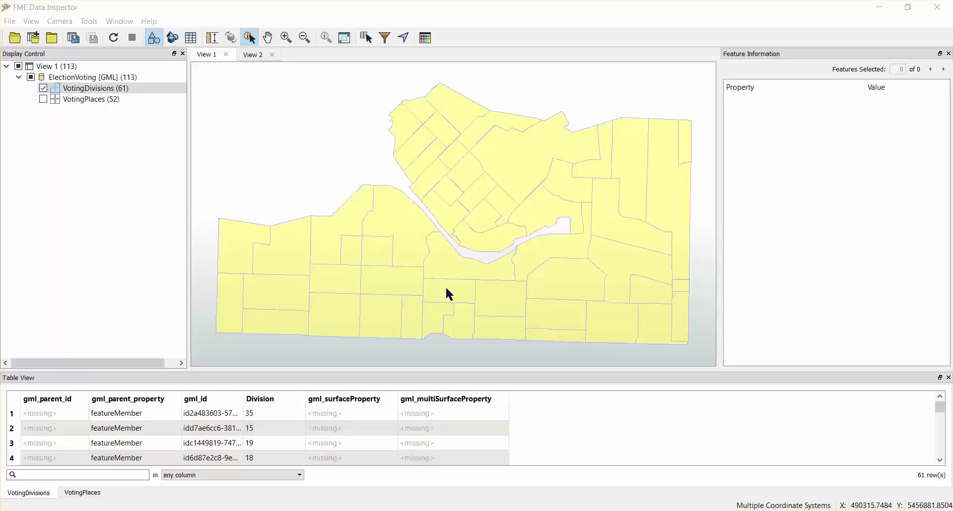
# Select voting division 140 in View 1 to show its feature information and 8 attributes.
pyautogui.click(446, 289)
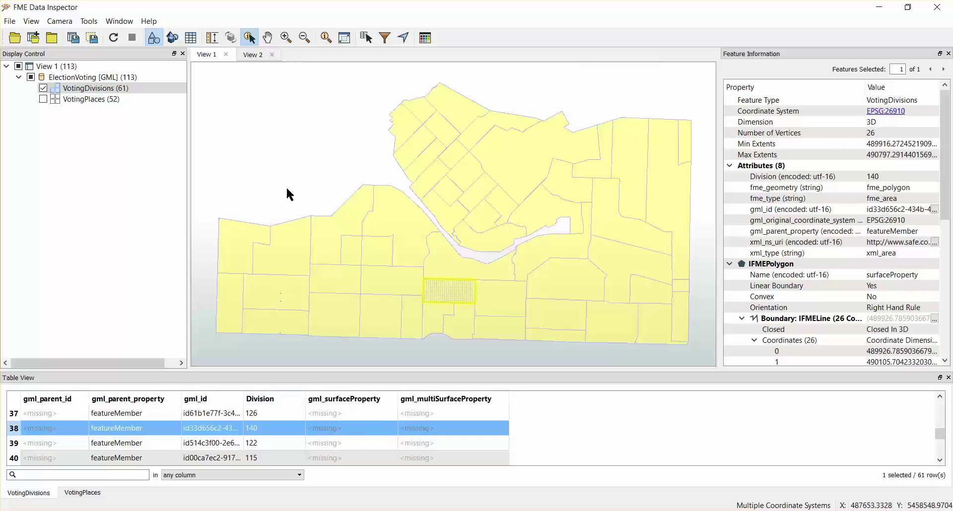
pyautogui.click(253, 58)
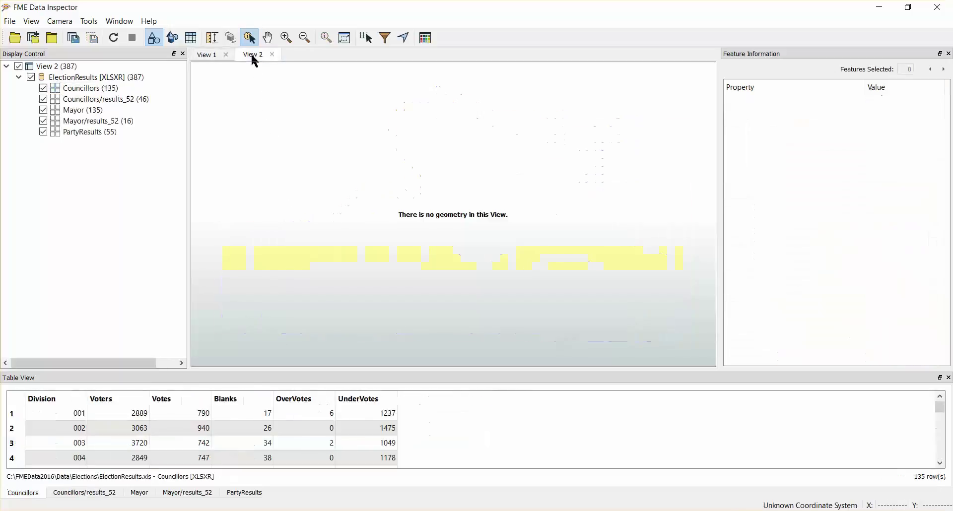
pyautogui.moveTo(425, 408)
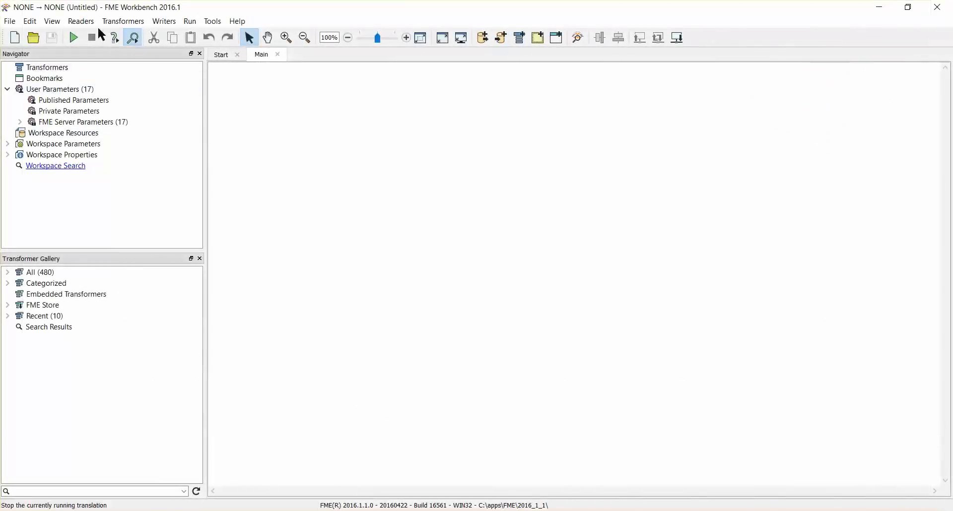
# Add a GML reader for ElectionVoting.gml, excluding VotingPlaces so only VotingDivisions is added.
pyautogui.click(82, 21)
pyautogui.click(85, 35)
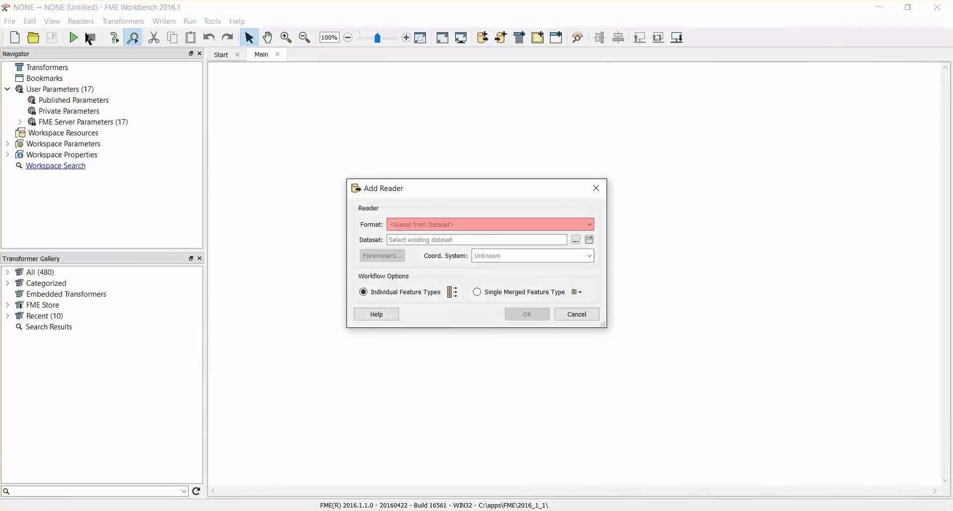
pyautogui.write('gml')
pyautogui.press('Return')
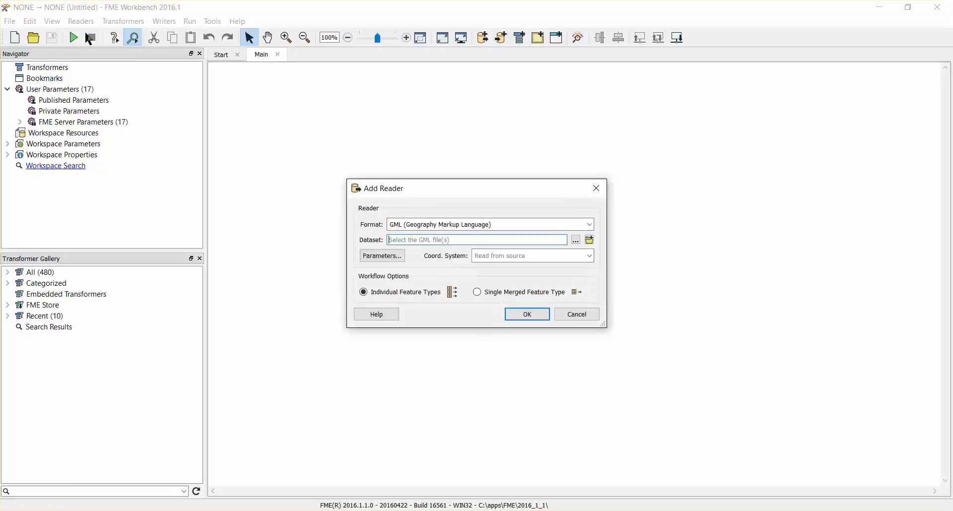
pyautogui.click(575, 240)
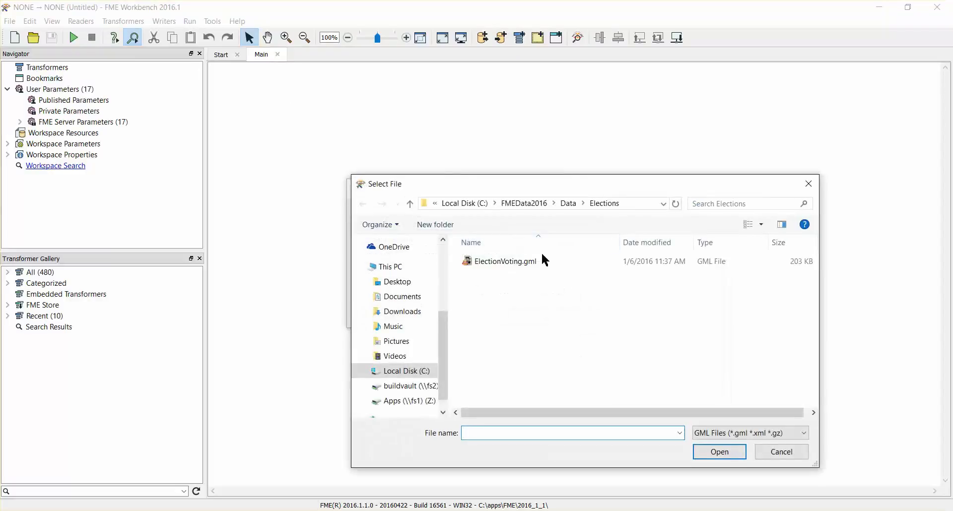
pyautogui.click(533, 261)
pyautogui.click(719, 452)
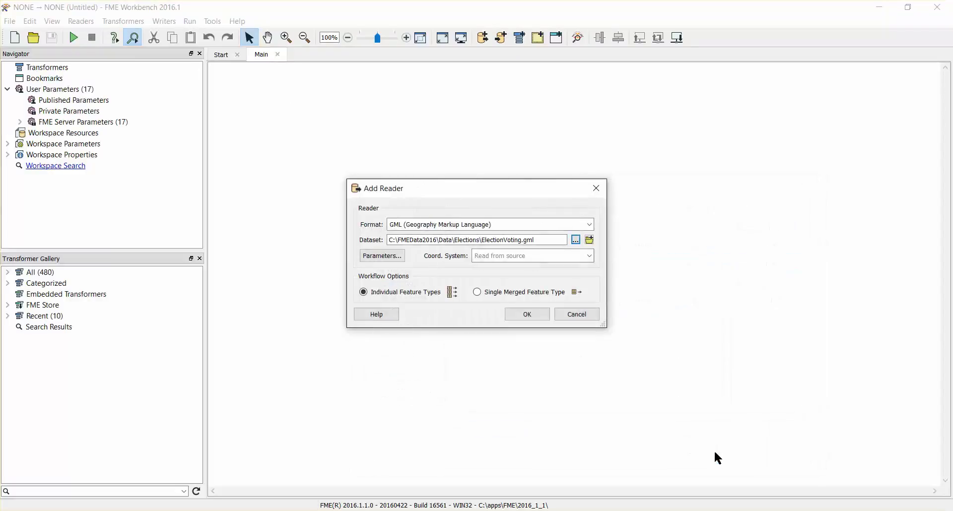
pyautogui.click(523, 317)
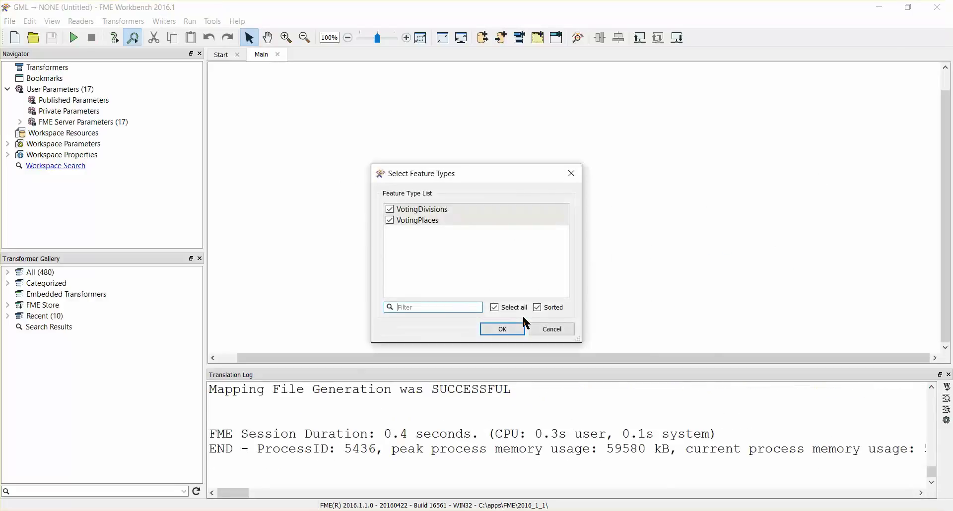
pyautogui.click(389, 220)
pyautogui.click(490, 330)
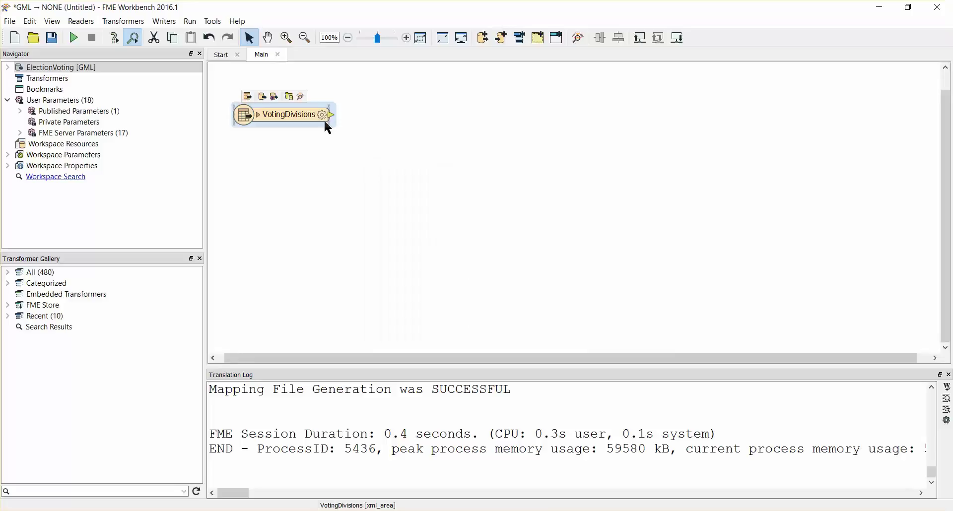
# Add a Microsoft Excel reader for ElectionResults.xls that brings in only the PartyResults sheet.
pyautogui.click(82, 22)
pyautogui.click(85, 35)
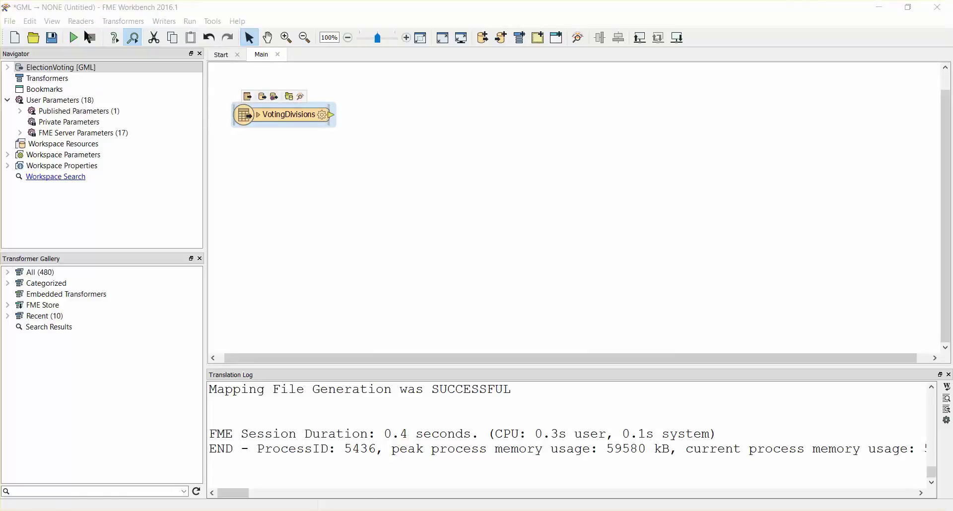
pyautogui.write('Excel')
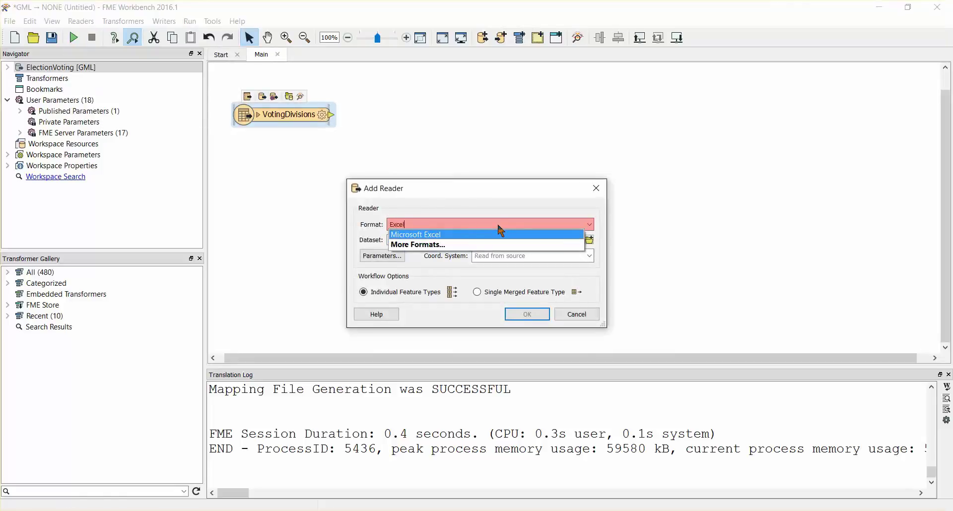
pyautogui.click(500, 234)
pyautogui.click(588, 240)
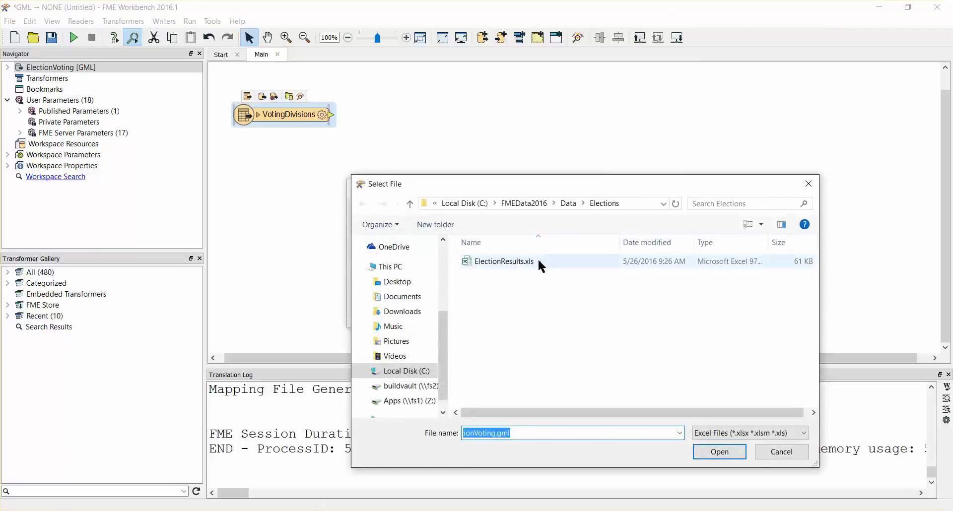
pyautogui.click(537, 260)
pyautogui.click(719, 452)
pyautogui.click(525, 314)
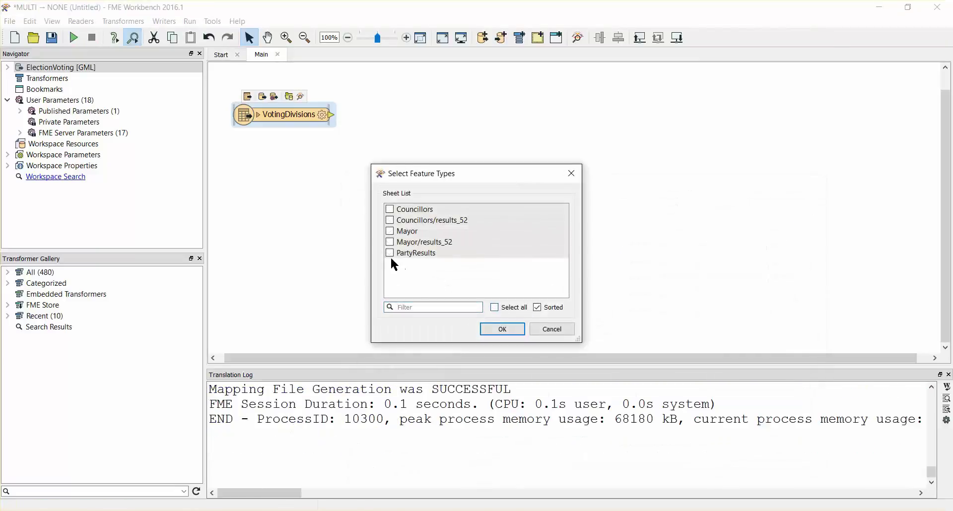
pyautogui.click(389, 253)
pyautogui.click(494, 327)
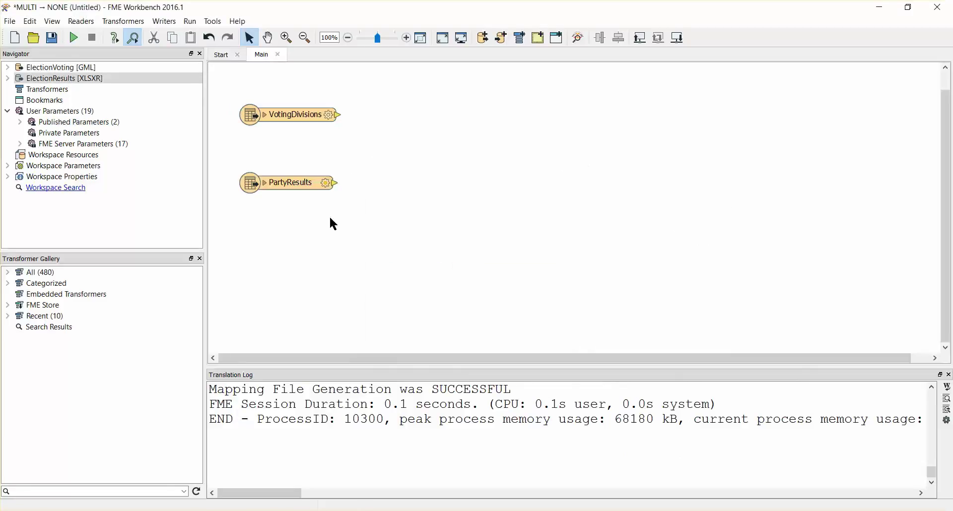
# Quick-add a FeatureMerger and position it beside the two readers.
pyautogui.write('featu')
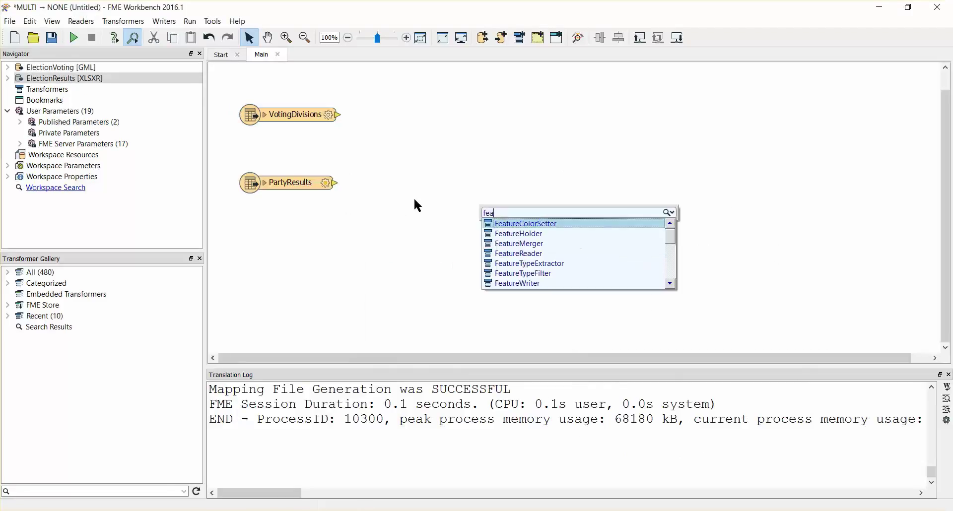
pyautogui.press('Down')
pyautogui.press('Down')
pyautogui.write('remer')
pyautogui.press('Return')
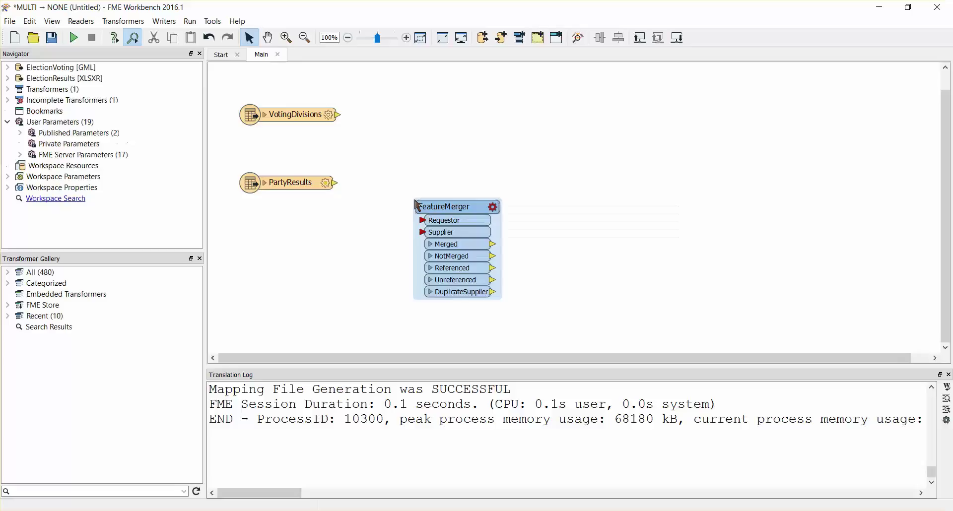
pyautogui.moveTo(433, 209); pyautogui.dragTo(422, 117)
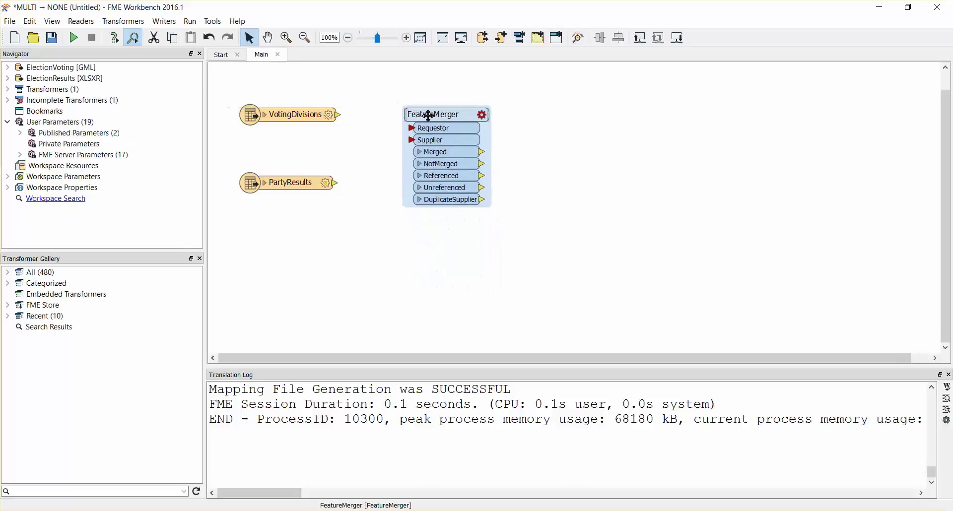
# Connect VotingDivisions to the FeatureMerger's Requestor port and PartyResults to its Supplier port.
pyautogui.click(337, 114)
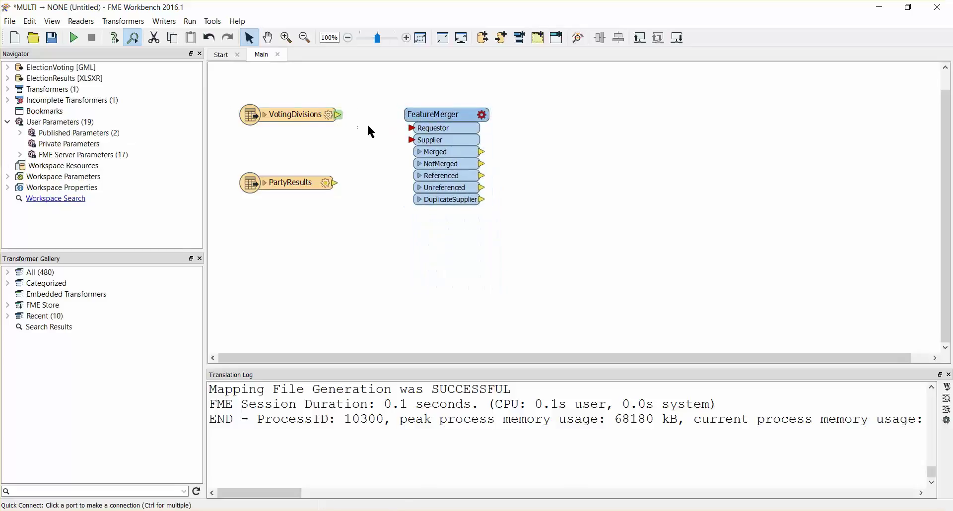
pyautogui.click(412, 130)
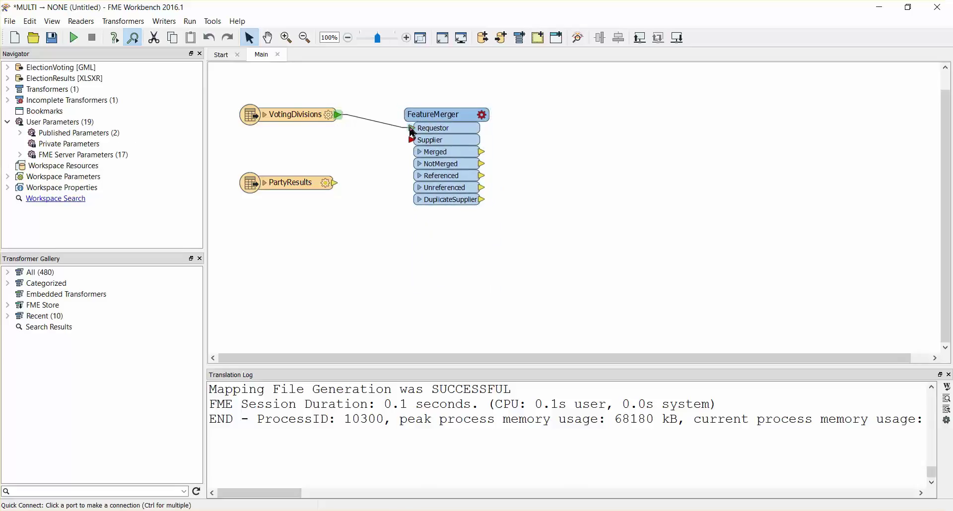
pyautogui.click(335, 183)
pyautogui.click(411, 140)
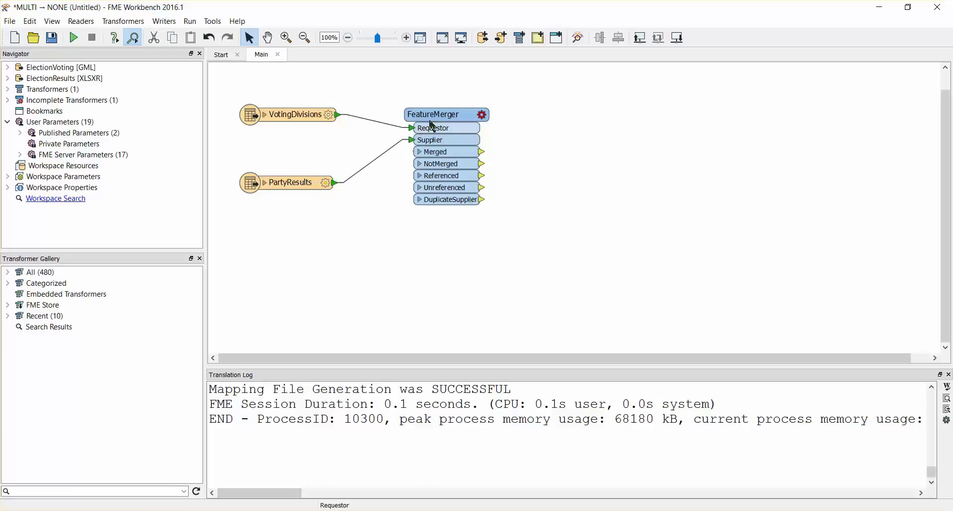
pyautogui.click(441, 110)
# Set both the Requestor and Supplier join attributes of the FeatureMerger to Division.
pyautogui.doubleClick(442, 110)
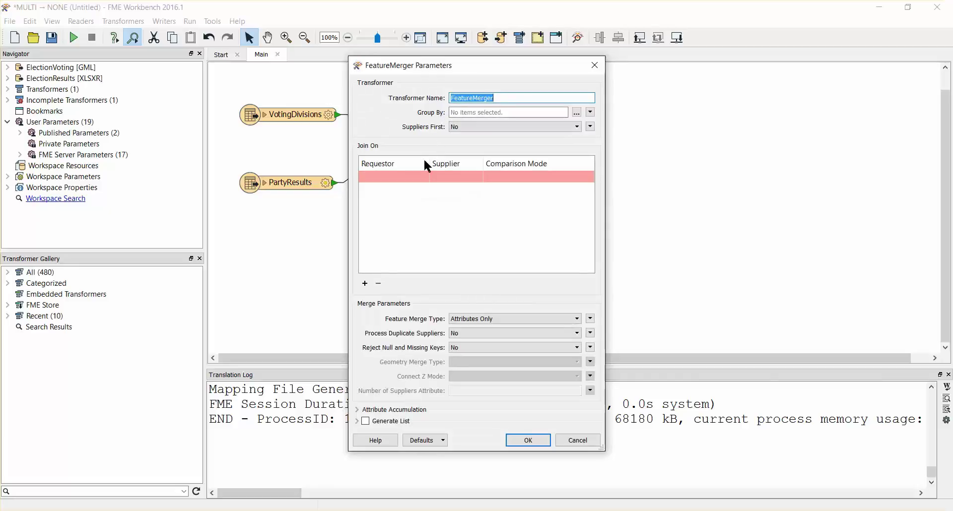
pyautogui.click(421, 177)
pyautogui.click(425, 178)
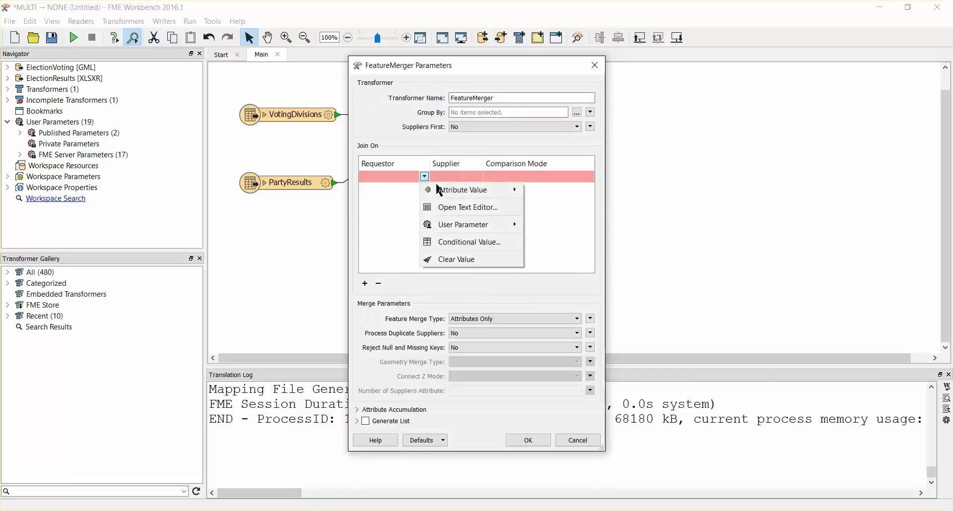
pyautogui.moveTo(459, 189)
pyautogui.click(542, 193)
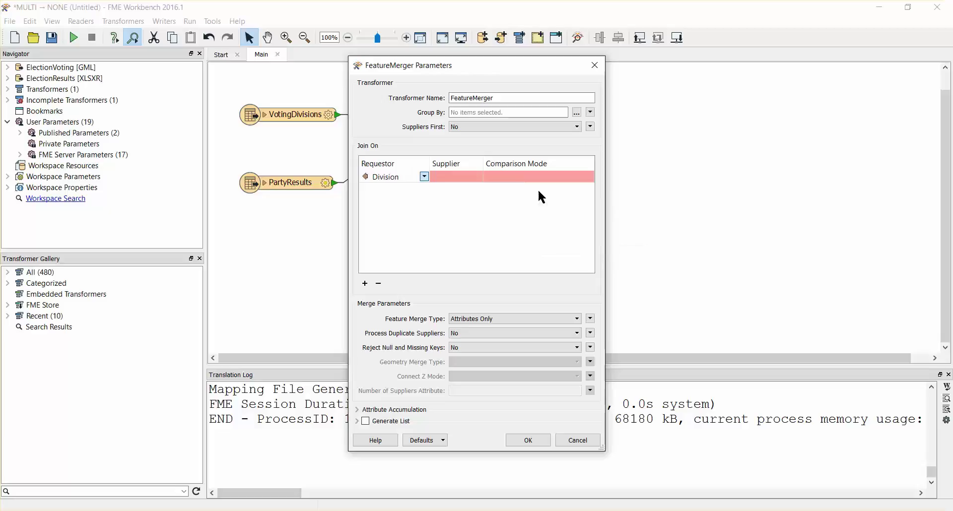
pyautogui.click(474, 178)
pyautogui.click(478, 177)
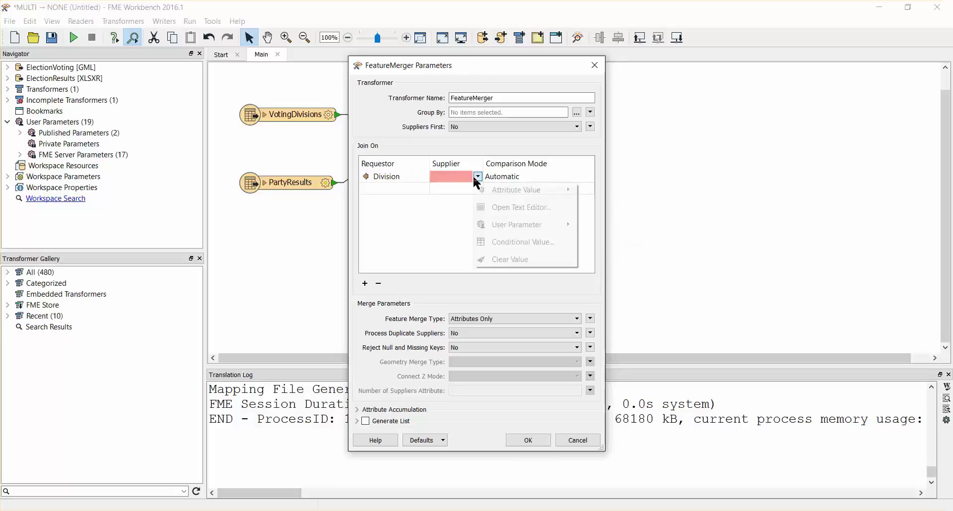
pyautogui.moveTo(550, 191)
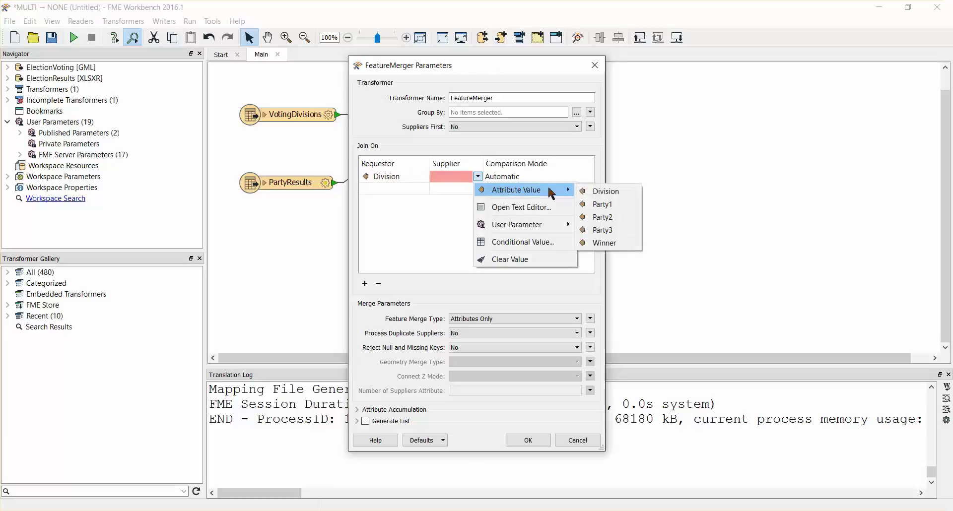
pyautogui.click(579, 188)
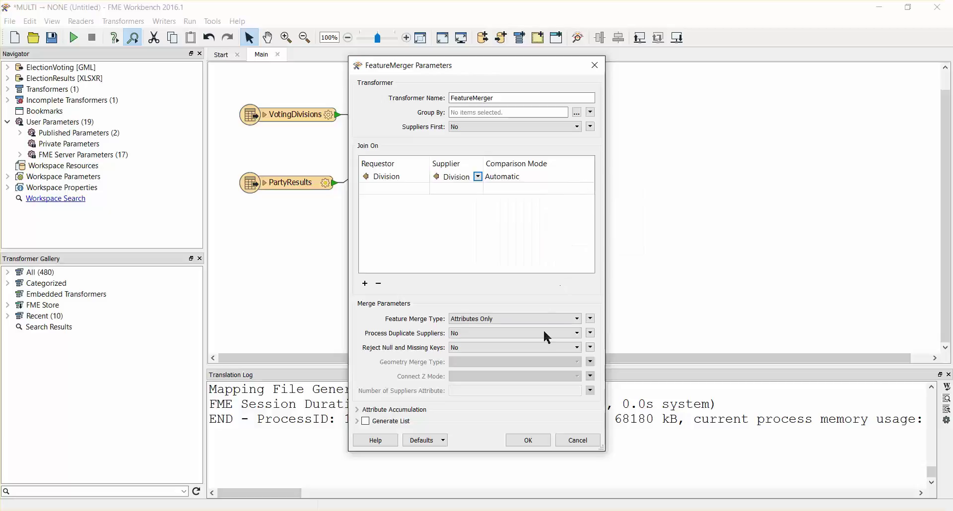
pyautogui.click(528, 441)
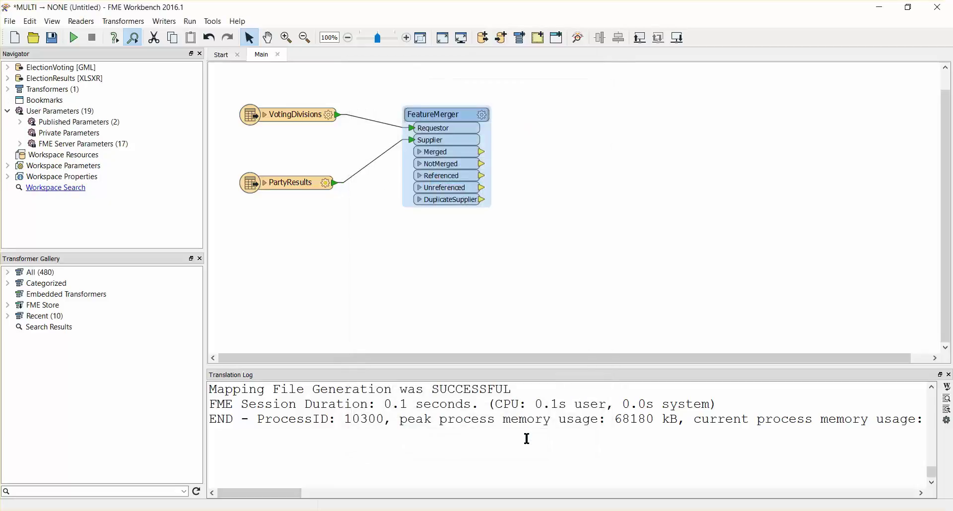
# Quick-add a FeatureColorSetter and place it next to the FeatureMerger's Merged output.
pyautogui.click(584, 254)
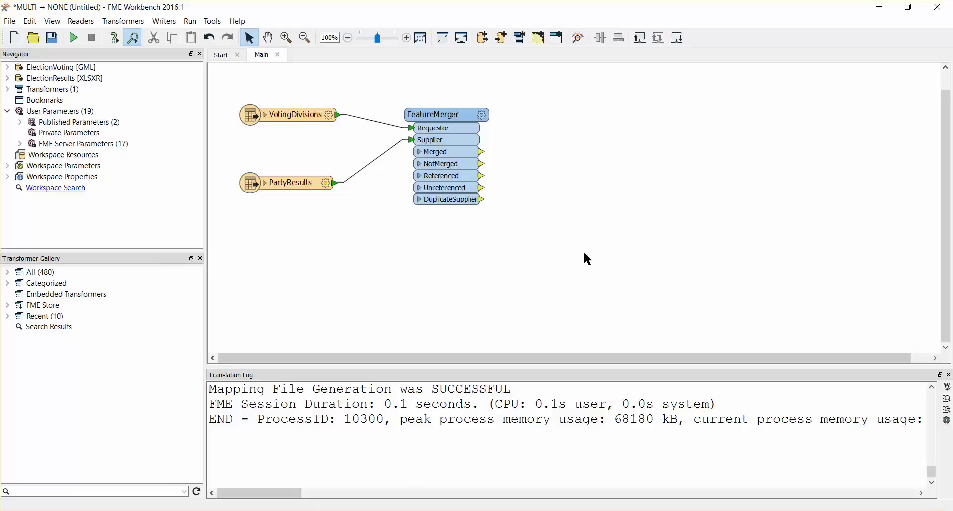
pyautogui.write('feature')
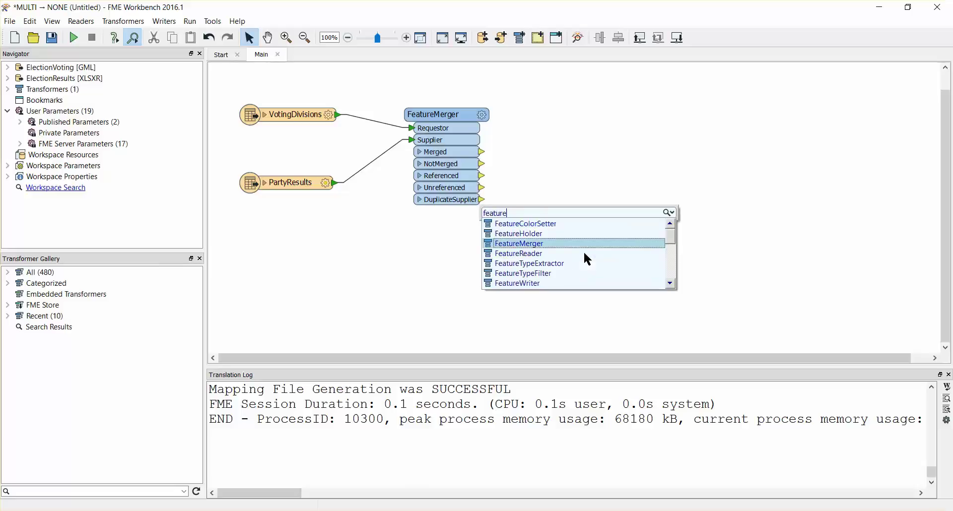
pyautogui.write('color')
pyautogui.press('Return')
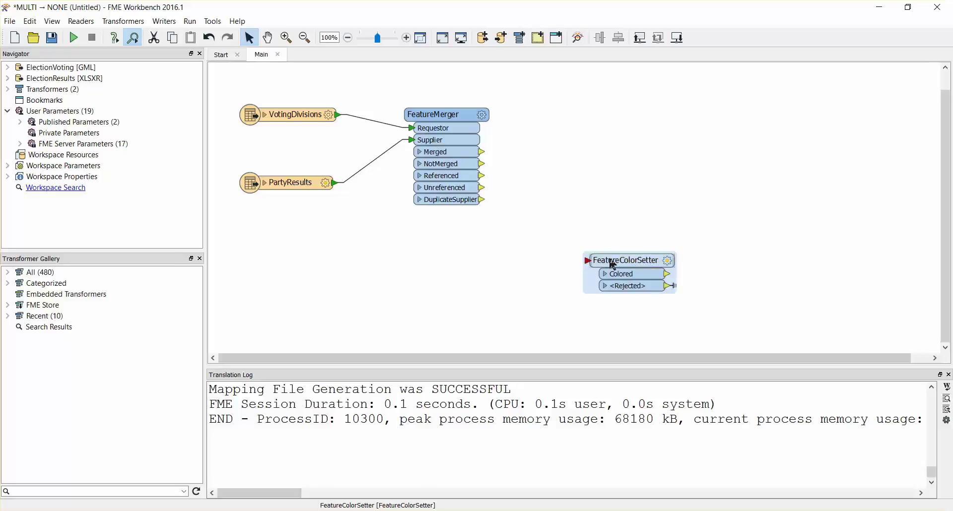
pyautogui.moveTo(613, 265)
pyautogui.mouseDown()
pyautogui.moveTo(573, 200)
pyautogui.moveTo(519, 162)
pyautogui.moveTo(640, 153)
pyautogui.mouseUp()
# Set the FeatureColorSetter's Randomize Based On to Attributes using the Winner attribute.
pyautogui.doubleClick(640, 153)
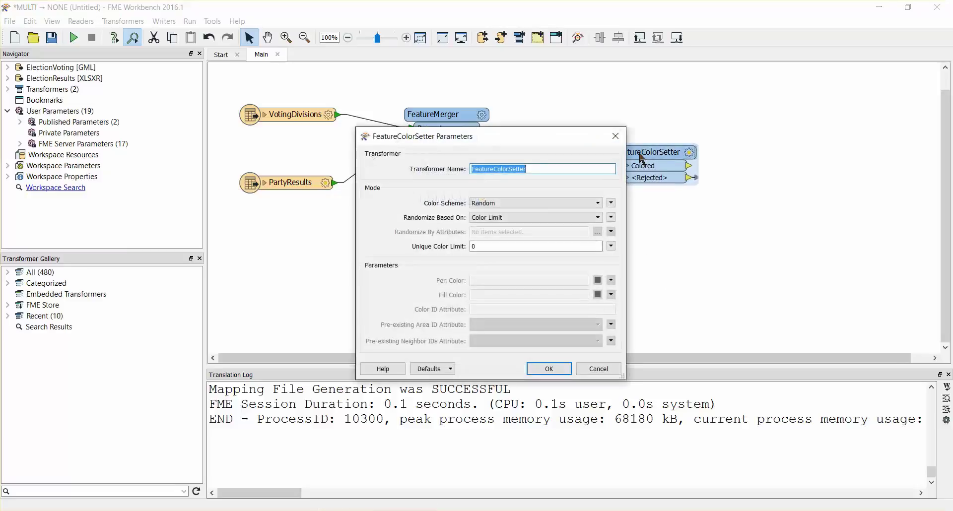
pyautogui.click(599, 218)
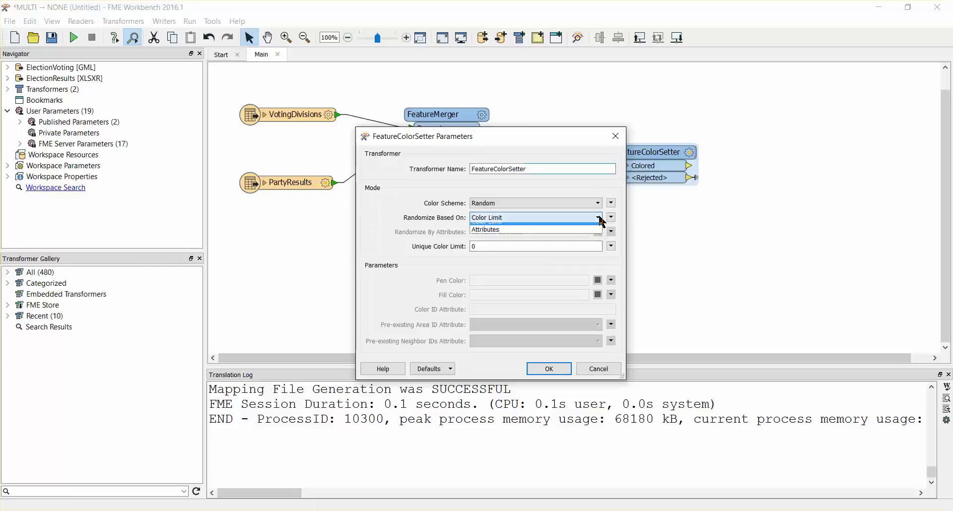
pyautogui.click(591, 235)
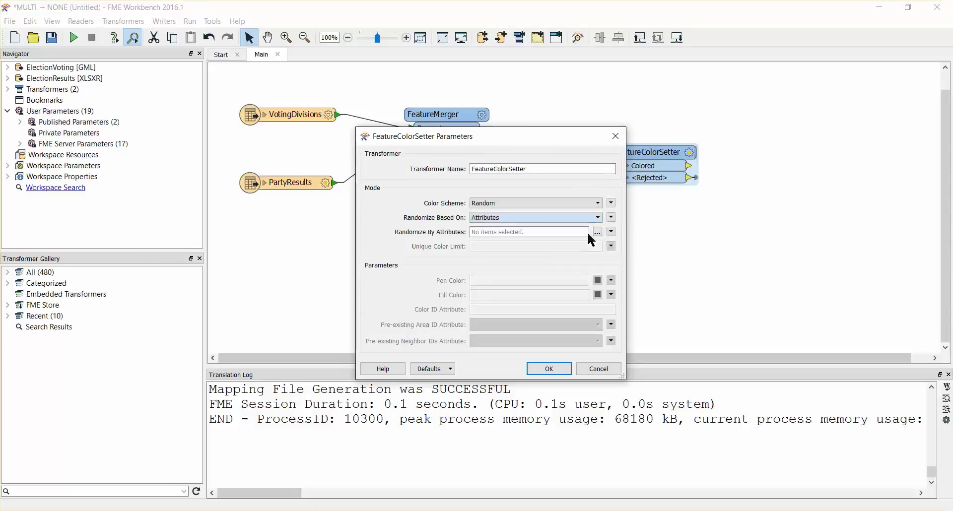
pyautogui.click(597, 233)
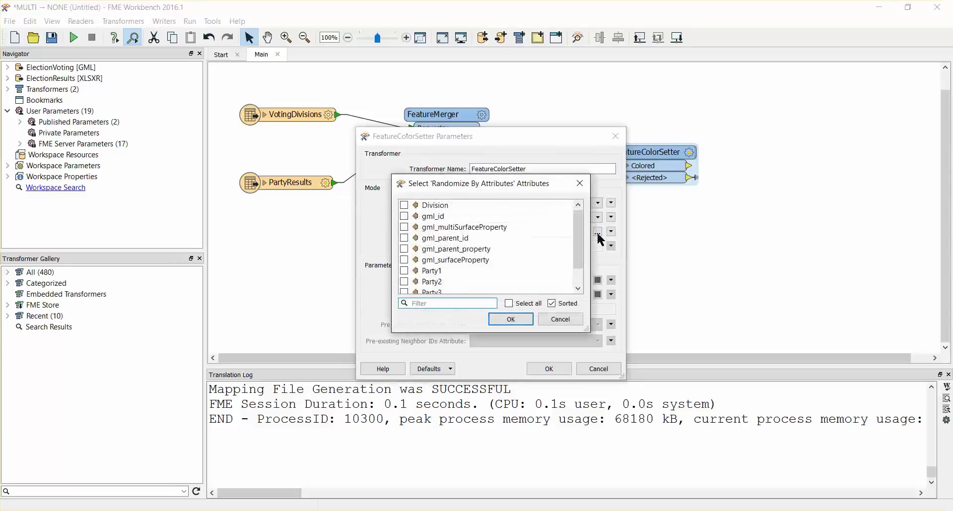
pyautogui.scroll(-1, 578, 263)
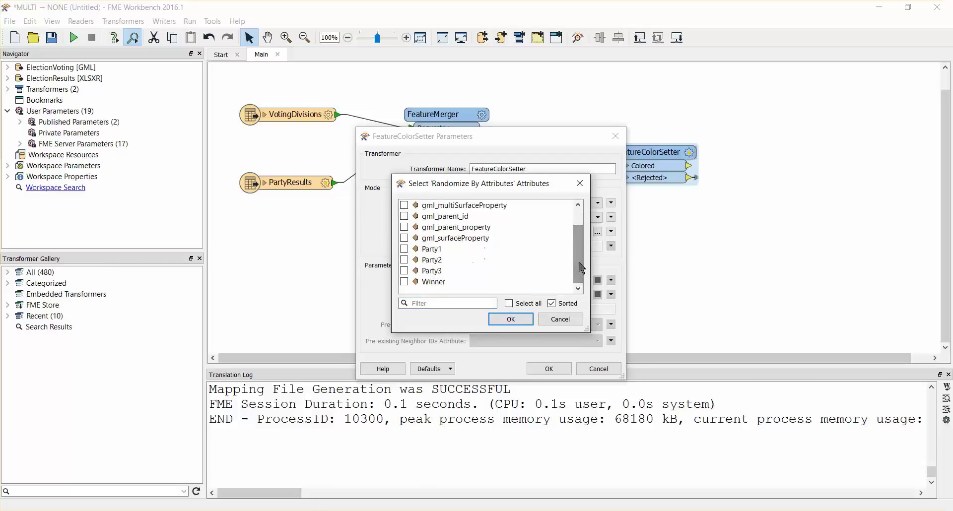
pyautogui.click(403, 282)
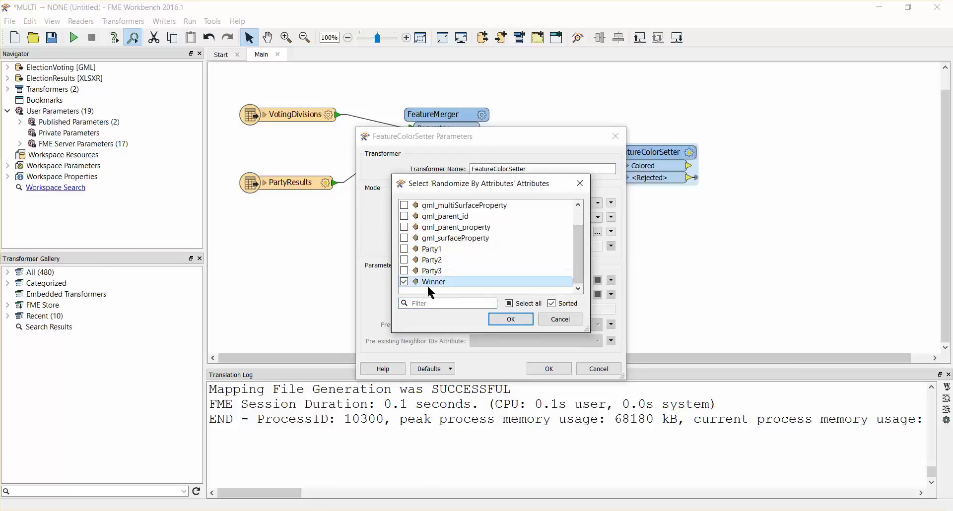
pyautogui.click(504, 319)
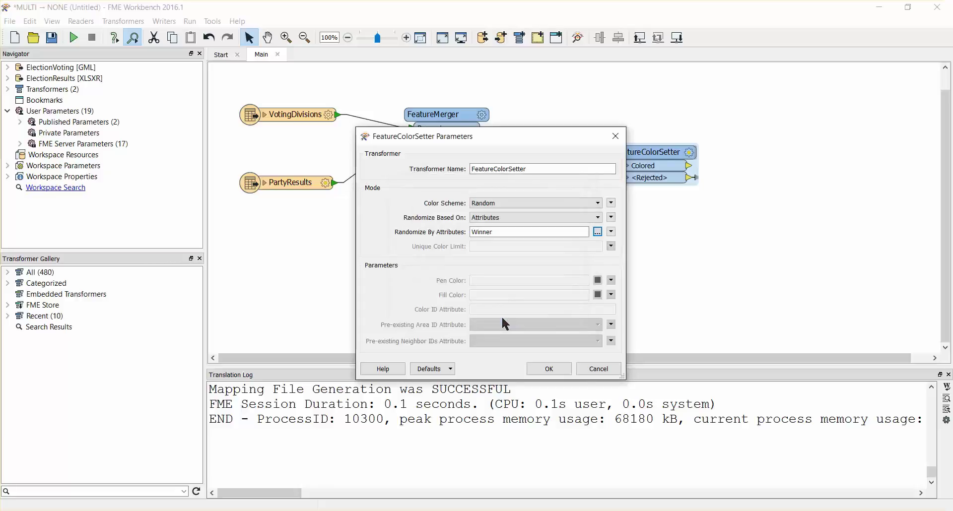
pyautogui.click(547, 368)
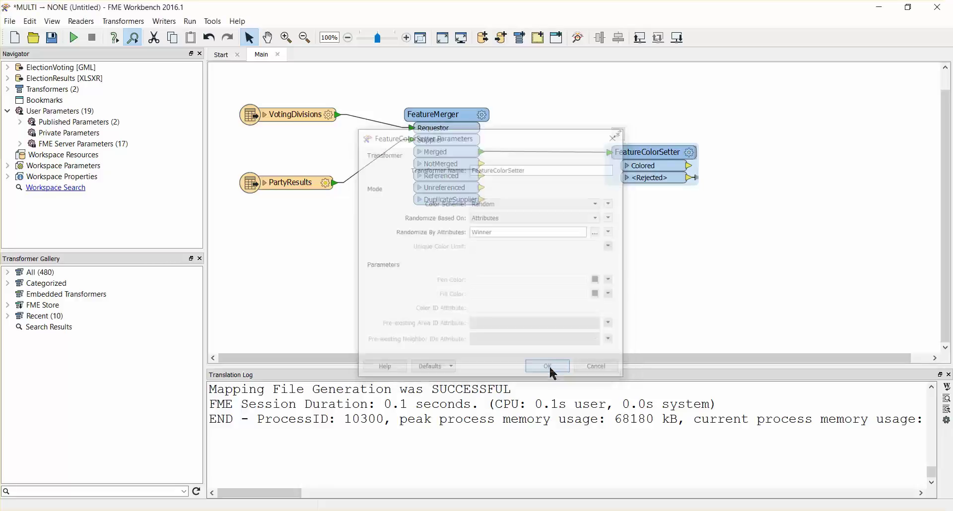
# Connect an Inspector to the FeatureColorSetter's Colored output and run the workspace.
pyautogui.write('inspector')
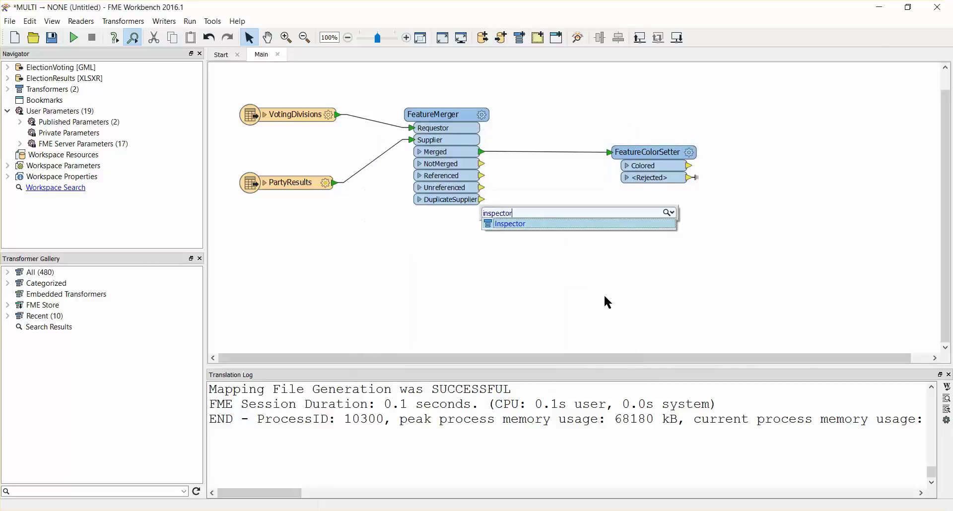
pyautogui.press('Return')
pyautogui.moveTo(636, 306); pyautogui.dragTo(748, 161)
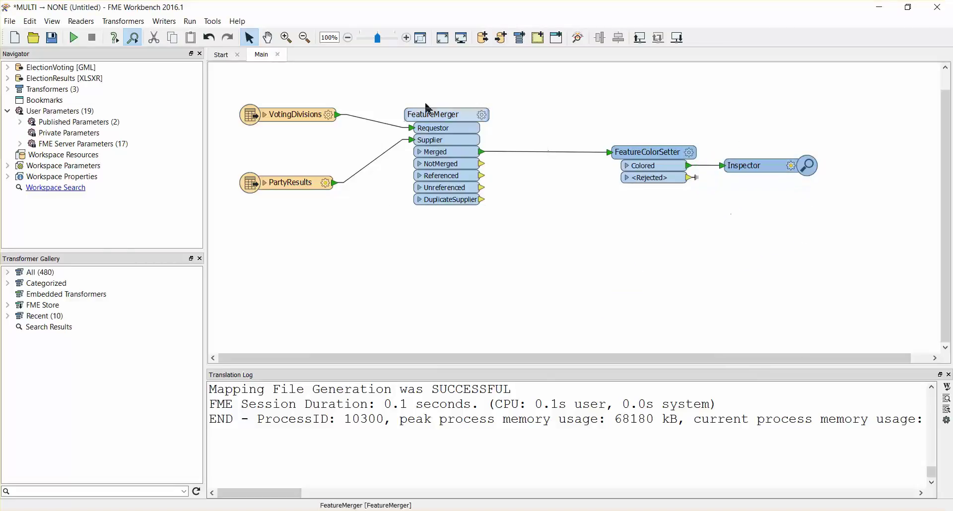
pyautogui.click(73, 37)
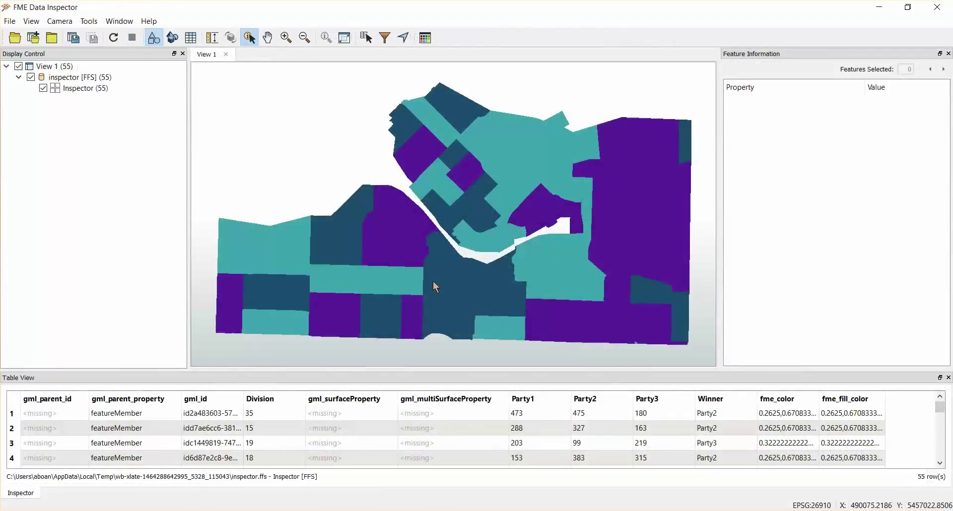
# Check the party vote counts and Winner for divisions 141, 142, 16 and 14.
pyautogui.click(435, 281)
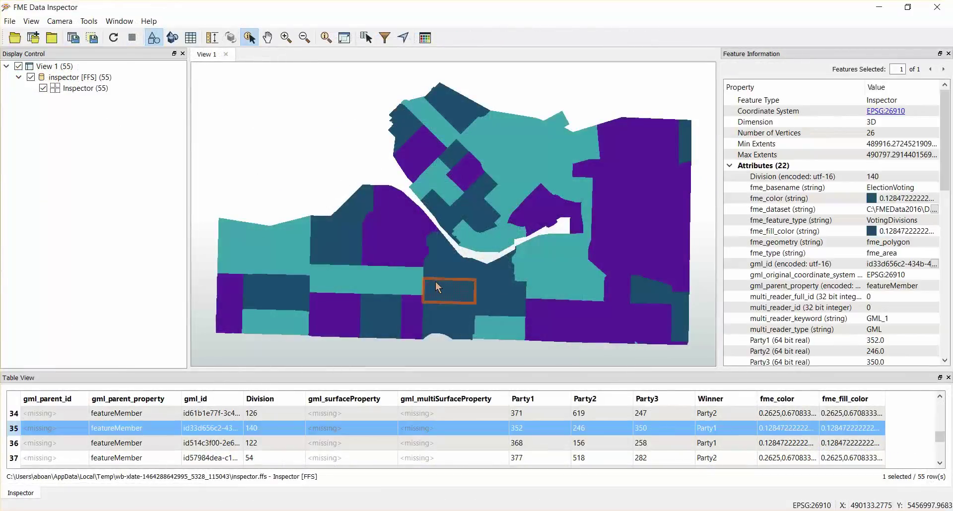
pyautogui.click(488, 292)
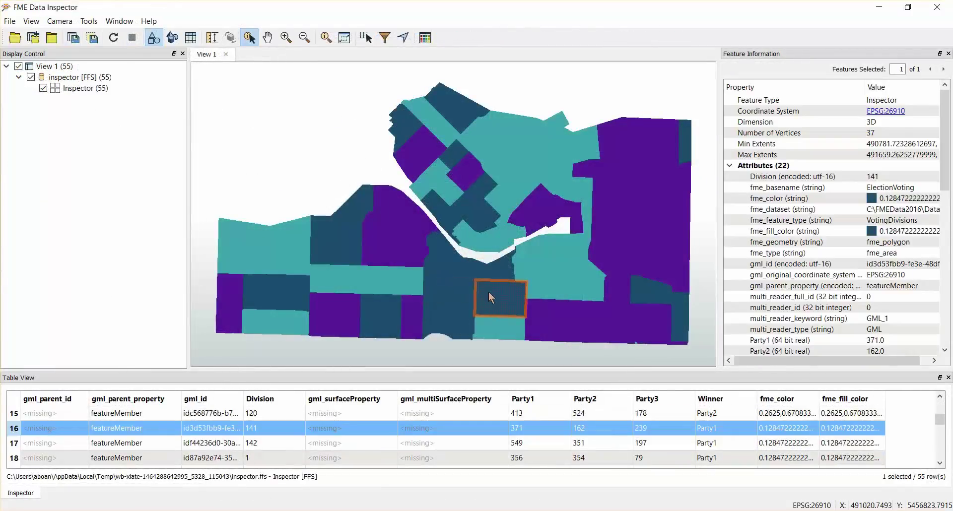
pyautogui.click(495, 270)
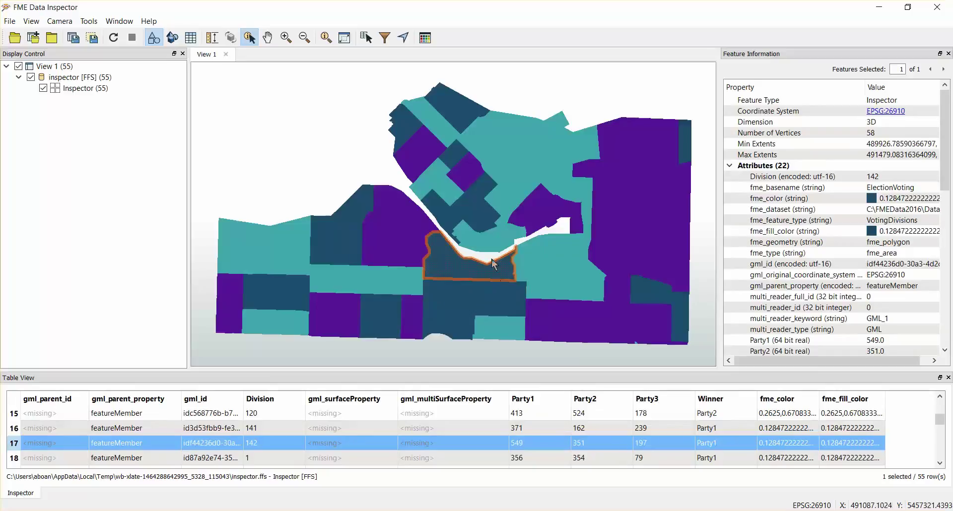
pyautogui.click(472, 213)
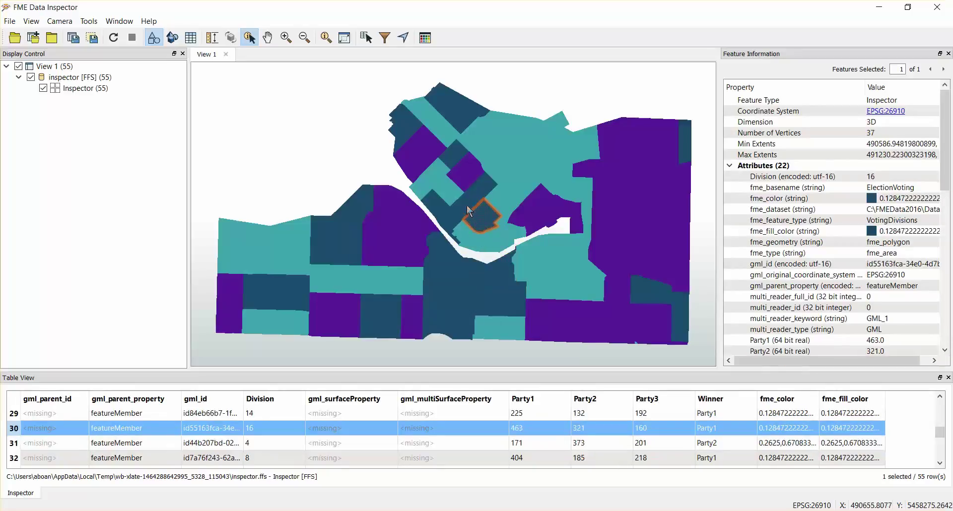
pyautogui.click(467, 208)
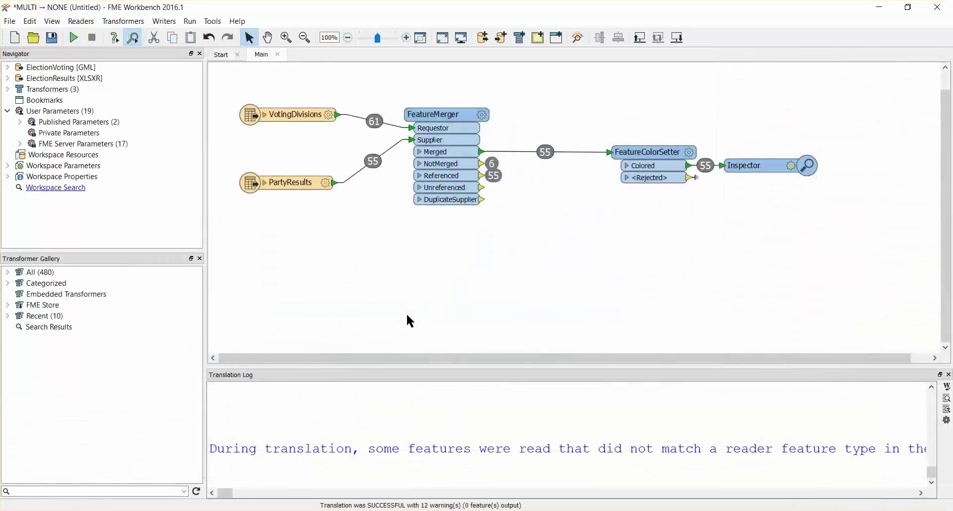
# Insert a Dissolver between FeatureMerger and FeatureColorSetter, grouping by the Winner attribute.
pyautogui.write('dissolver')
pyautogui.press('Return')
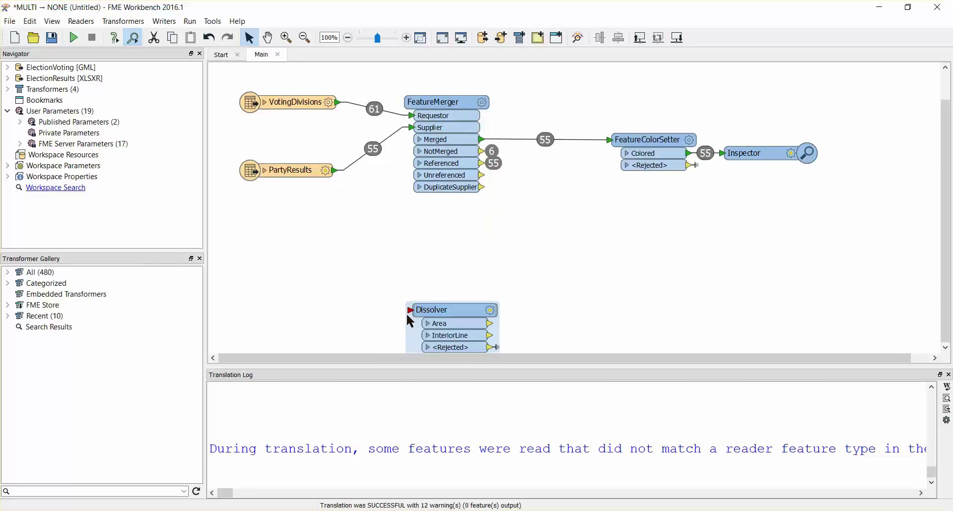
pyautogui.moveTo(440, 312); pyautogui.dragTo(538, 140)
pyautogui.doubleClick(542, 146)
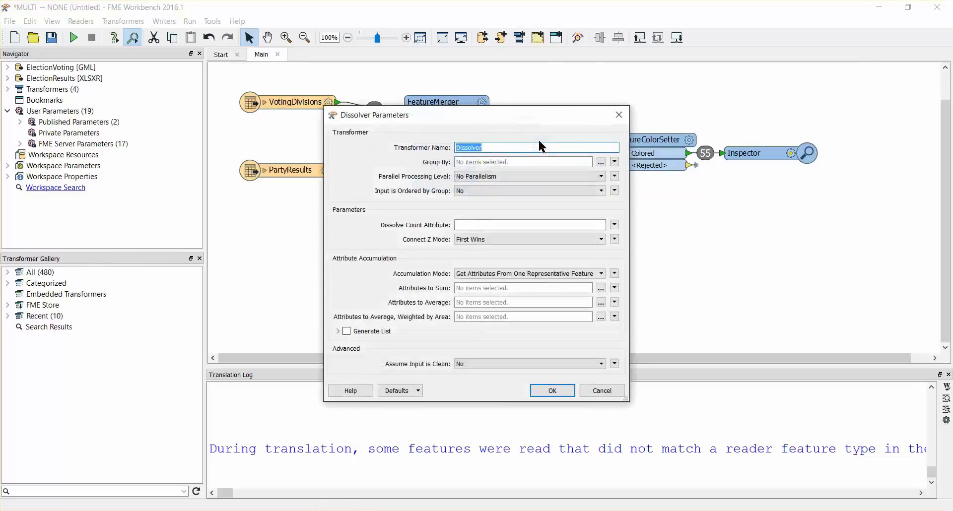
pyautogui.click(600, 162)
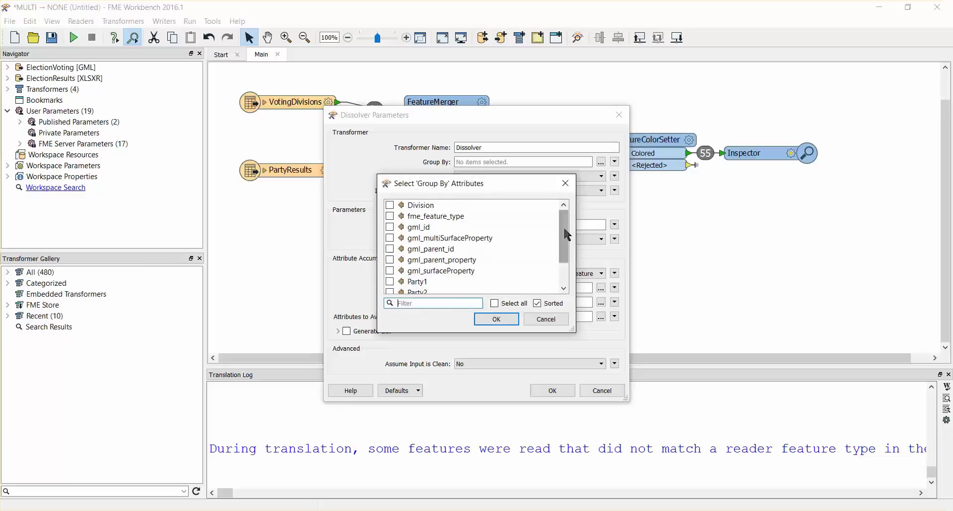
pyautogui.moveTo(564, 241); pyautogui.dragTo(564, 260)
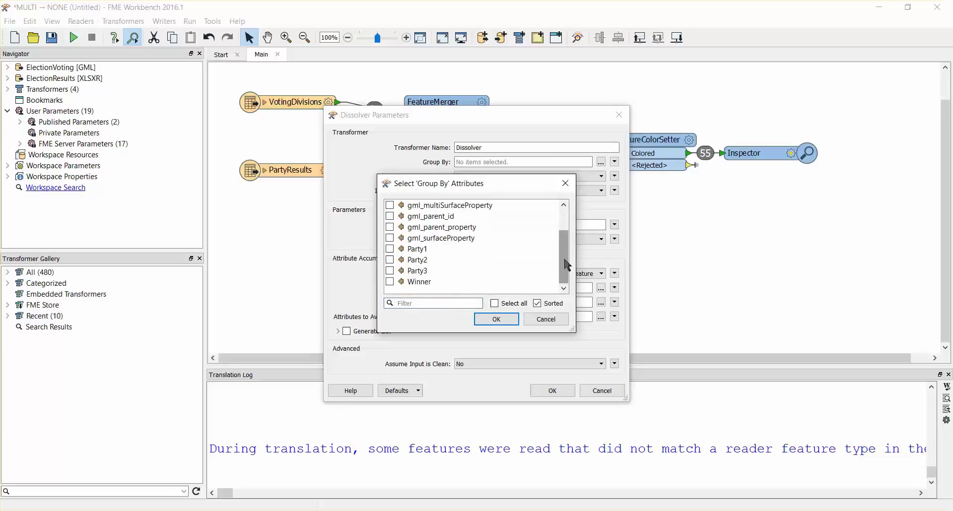
pyautogui.click(392, 283)
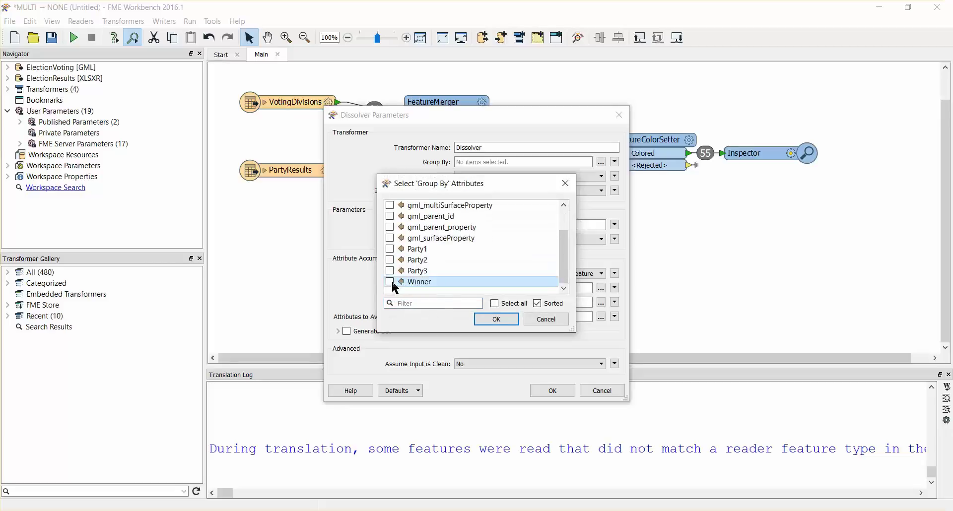
pyautogui.click(490, 321)
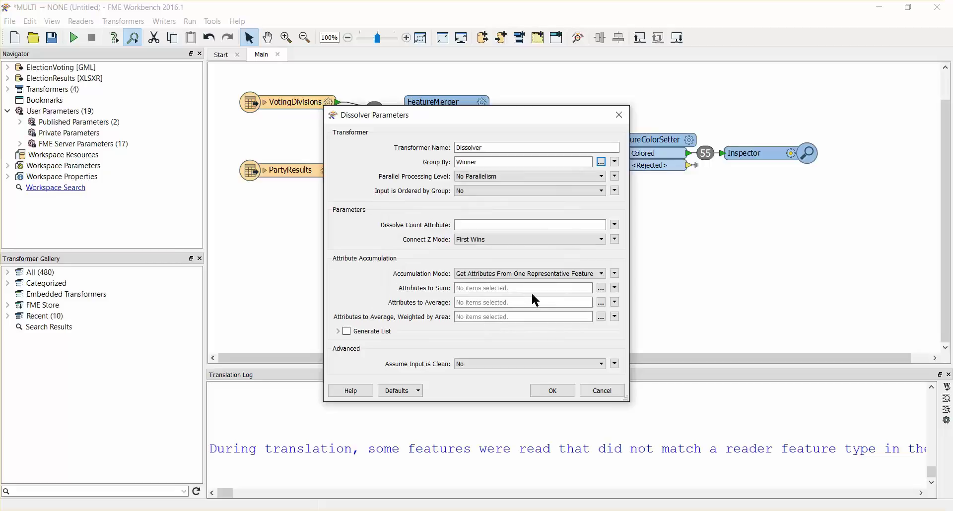
# Set the Dissolver to sum the Party1, Party2 and Party3 vote attributes.
pyautogui.click(601, 288)
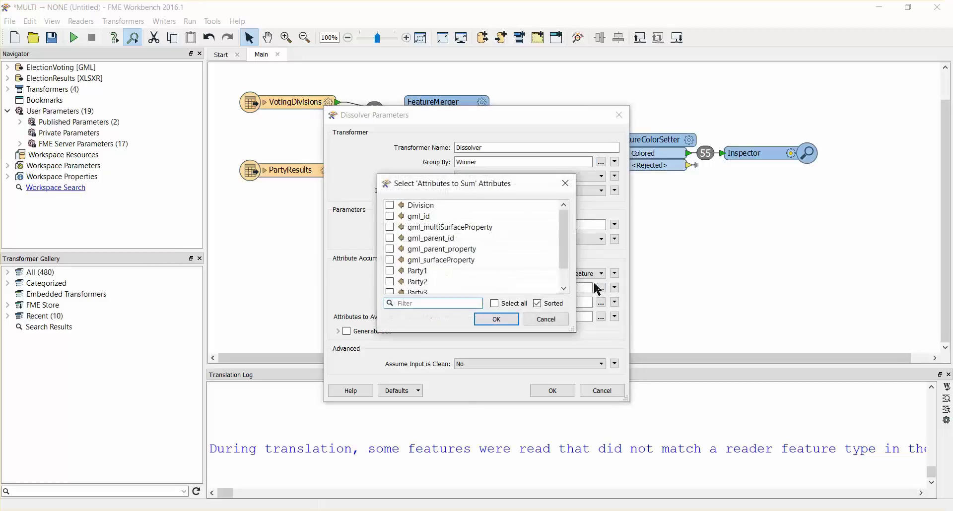
pyautogui.moveTo(565, 251); pyautogui.dragTo(565, 268)
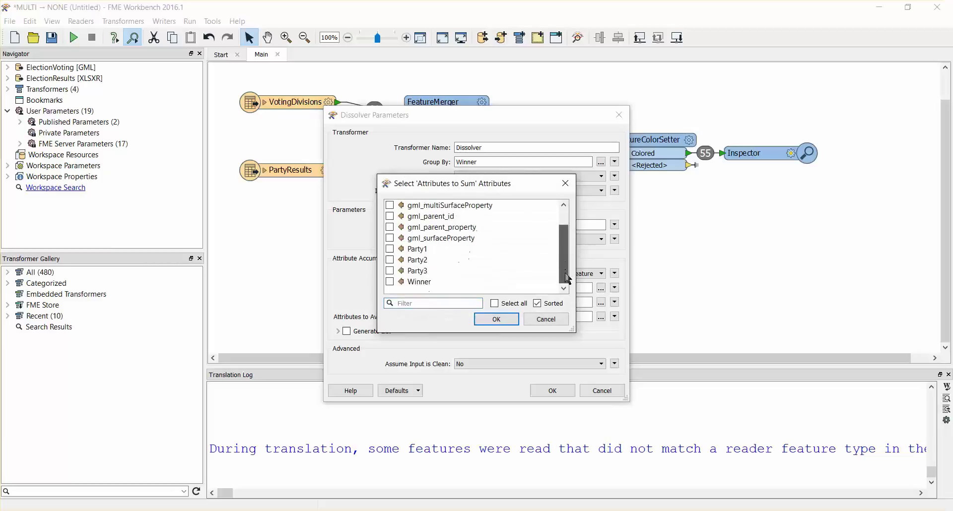
pyautogui.click(391, 259)
pyautogui.click(390, 271)
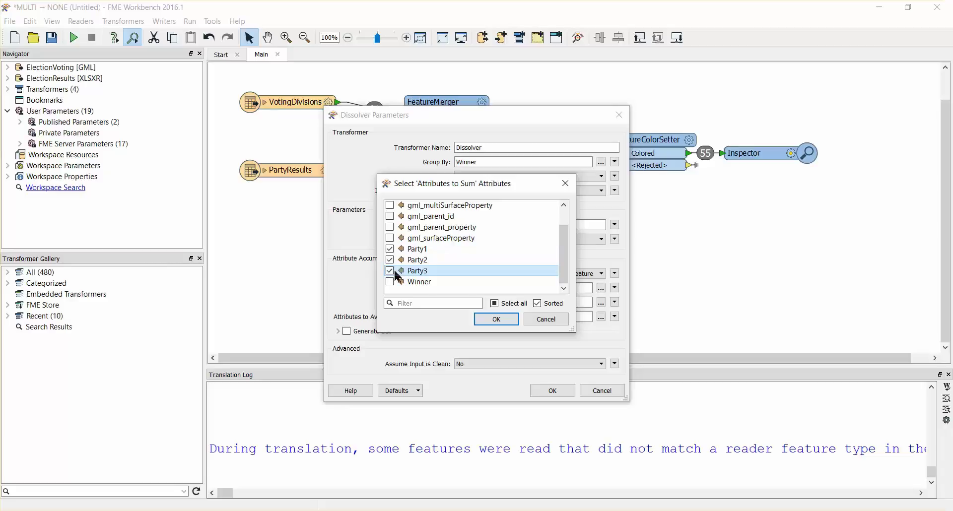
pyautogui.click(492, 320)
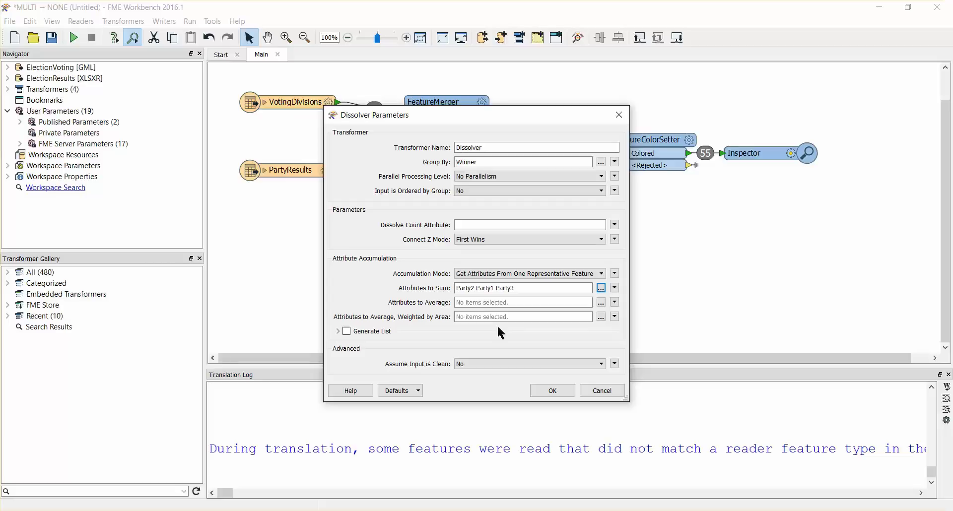
pyautogui.click(548, 390)
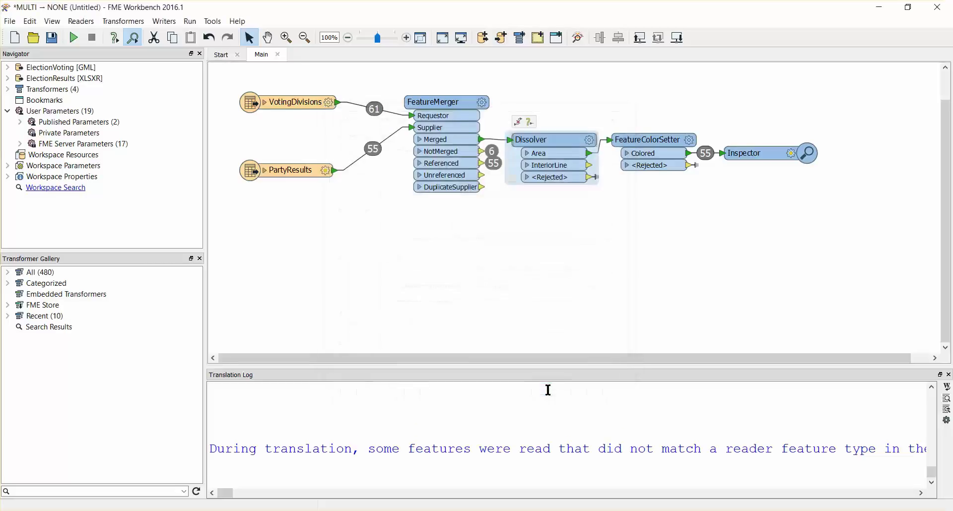
# Rerun the workspace and inspect a dissolved area's summed party votes.
pyautogui.click(479, 281)
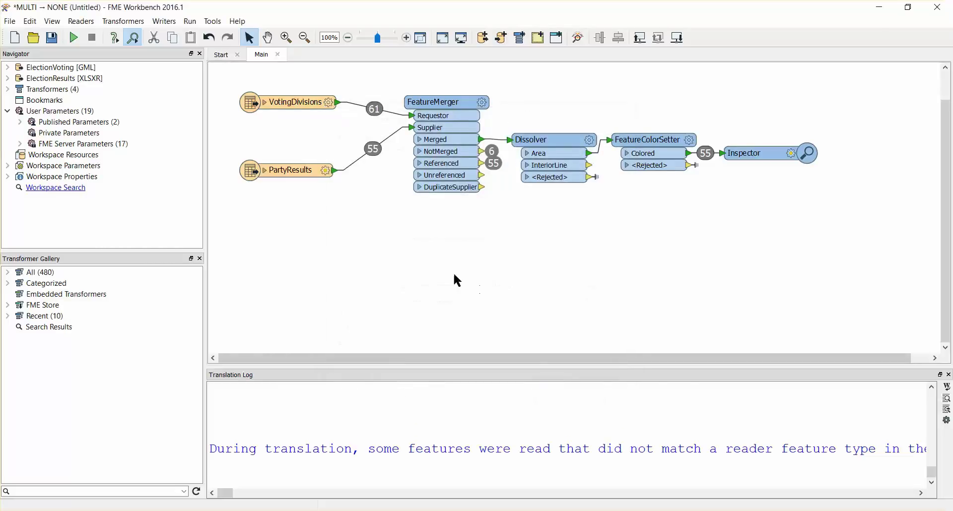
pyautogui.click(73, 38)
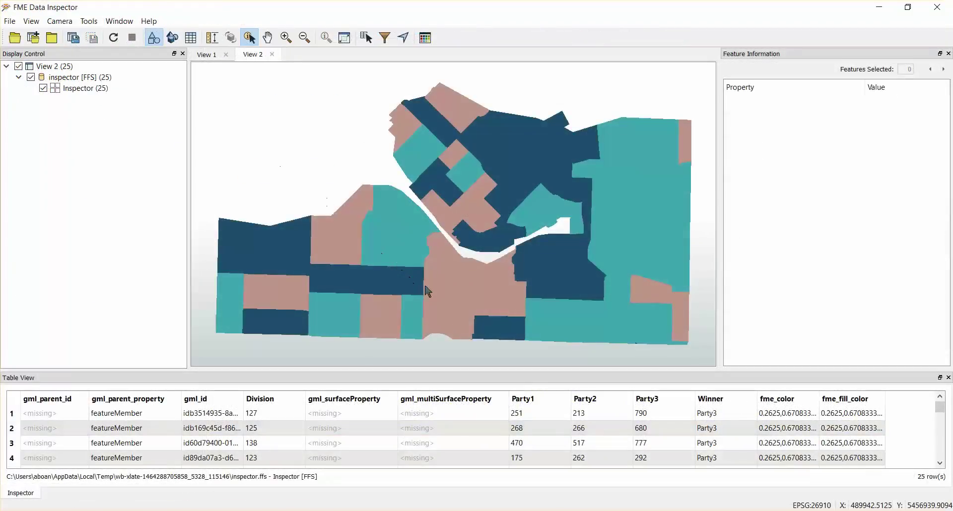
pyautogui.click(452, 300)
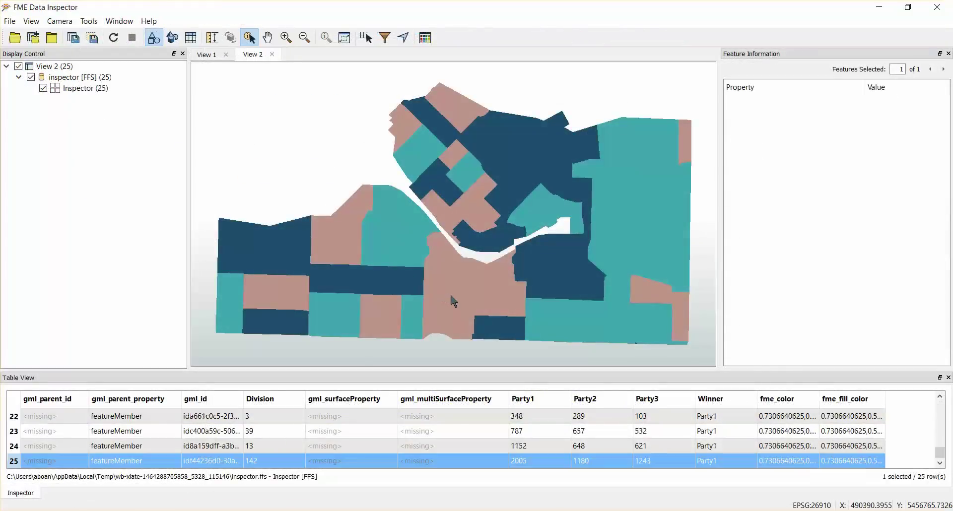
# Inspect Division 13's dissolved area (Party1 1152, Party2 648, Party3 621) and show the table search bar.
pyautogui.click(480, 219)
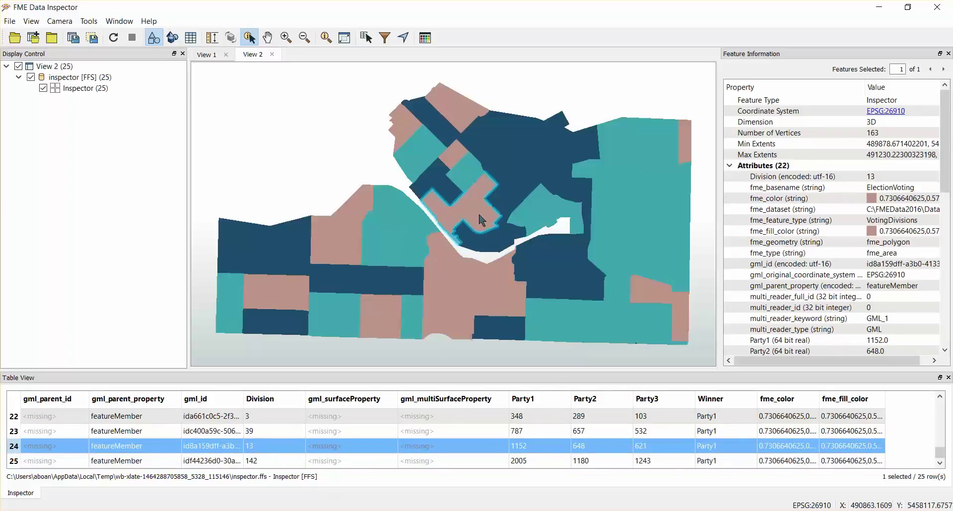
pyautogui.hotkey('ctrl', 'f')
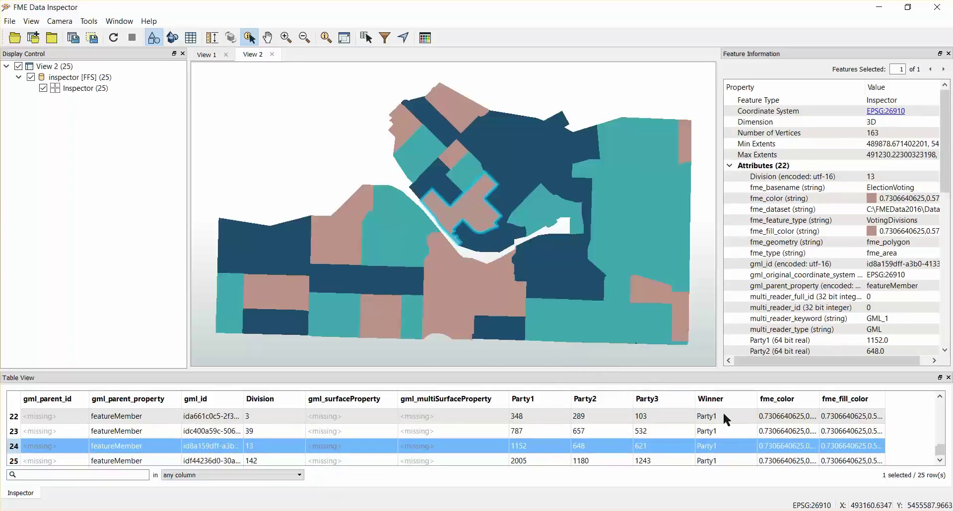